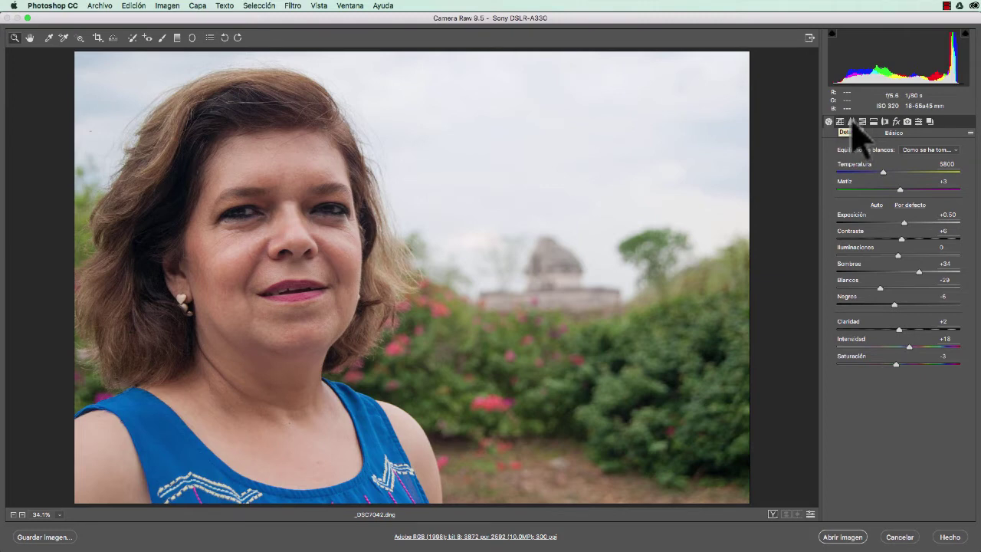
Open the Detail (Detalle) panel to show the portrait's sharpening and noise reduction settings
{"action": "left_click", "coordinate": [851, 121]}
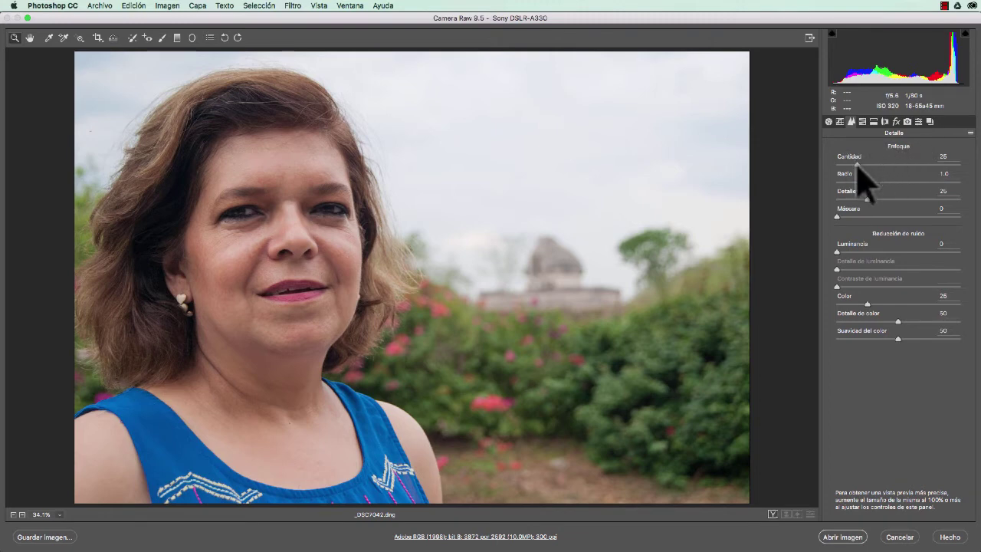
{"action": "mouse_move", "coordinate": [857, 164]}
{"action": "left_mouse_down"}
{"action": "mouse_move", "coordinate": [959, 164]}
{"action": "mouse_move", "coordinate": [909, 184]}
{"action": "left_mouse_up"}
{"action": "left_click", "coordinate": [840, 164]}
{"action": "mouse_move", "coordinate": [958, 164]}
{"action": "left_mouse_down"}
{"action": "mouse_move", "coordinate": [823, 161]}
{"action": "mouse_move", "coordinate": [955, 171]}
{"action": "mouse_move", "coordinate": [853, 164]}
{"action": "left_mouse_up"}
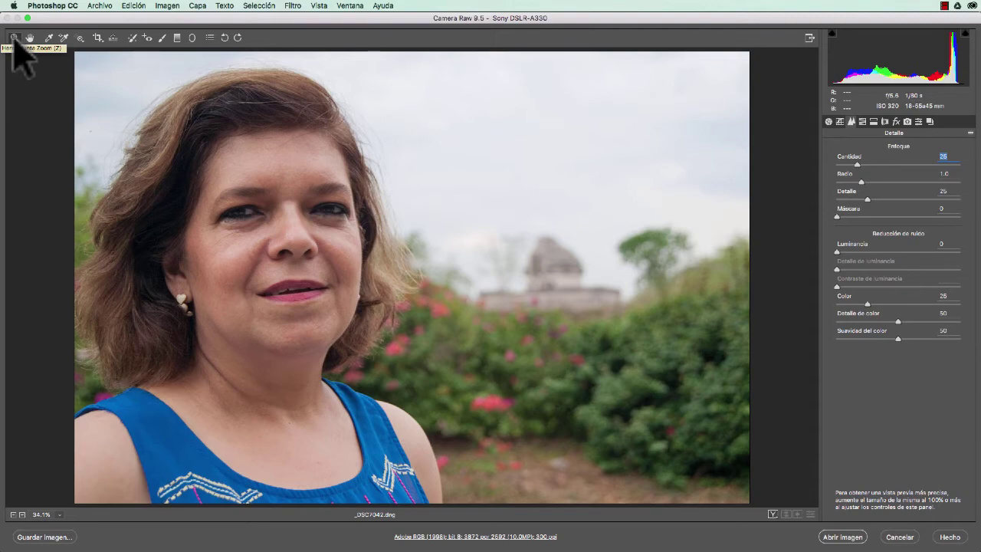
Zoom the portrait to 100% and pan so her whole face is centred
{"action": "double_click", "coordinate": [14, 38]}
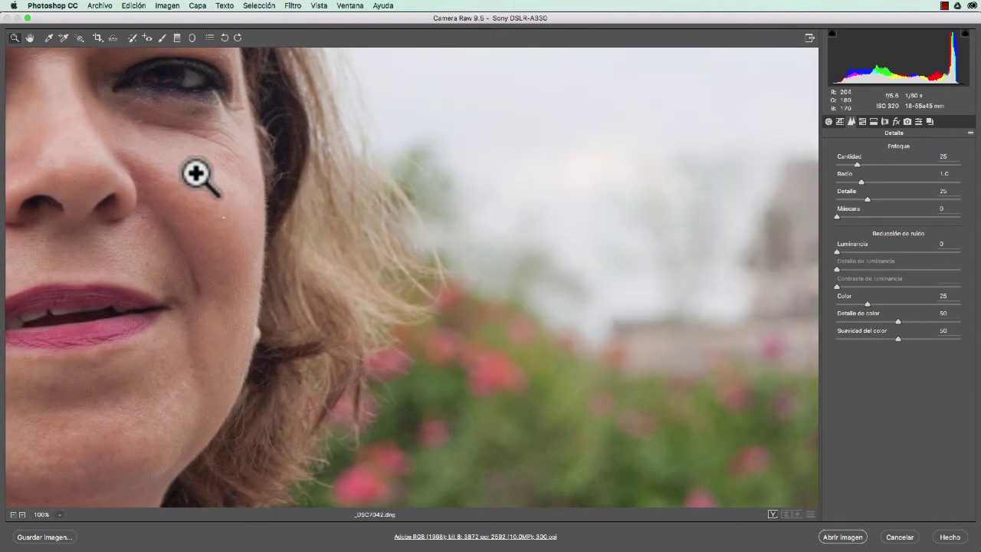
{"action": "left_click_drag", "start_coordinate": [176, 160], "coordinate": [487, 244]}
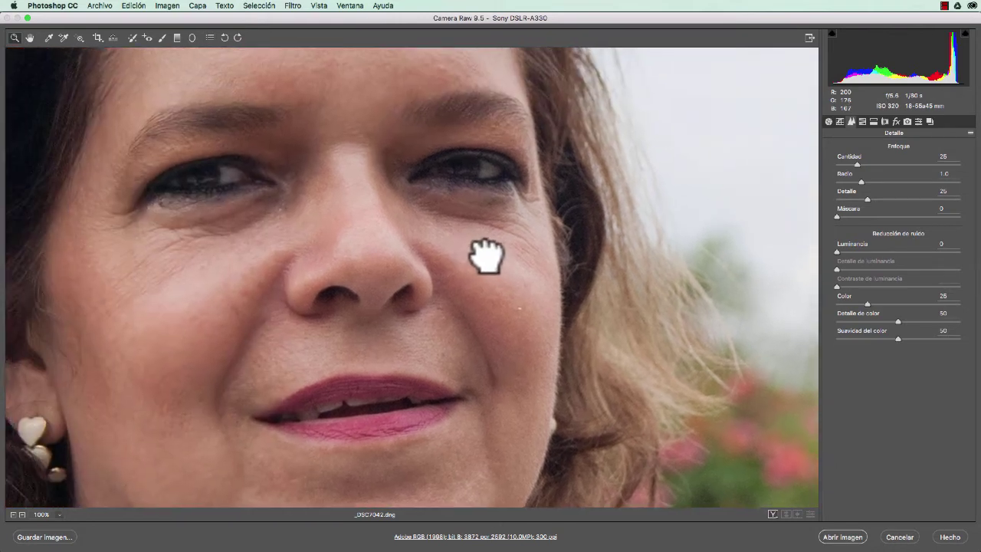
{"action": "left_click_drag", "start_coordinate": [228, 201], "coordinate": [329, 212]}
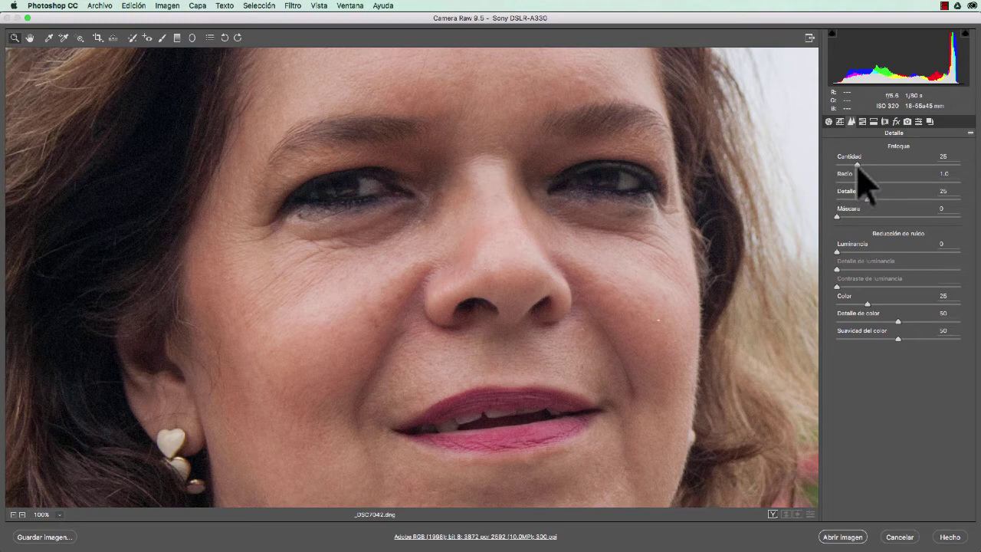
Push sharpening Amount to 150 after briefly trying a lower value, then hold Alt
{"action": "left_click_drag", "start_coordinate": [857, 165], "coordinate": [978, 166]}
{"action": "mouse_move", "coordinate": [978, 165]}
{"action": "left_mouse_down"}
{"action": "mouse_move", "coordinate": [804, 169]}
{"action": "mouse_move", "coordinate": [978, 179]}
{"action": "left_mouse_up"}
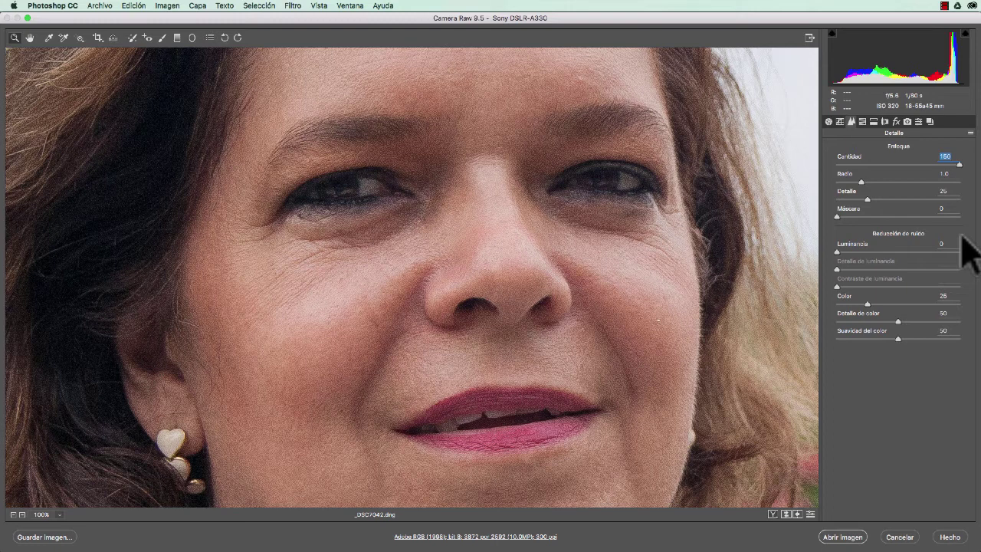
{"action": "key", "text": "alt"}
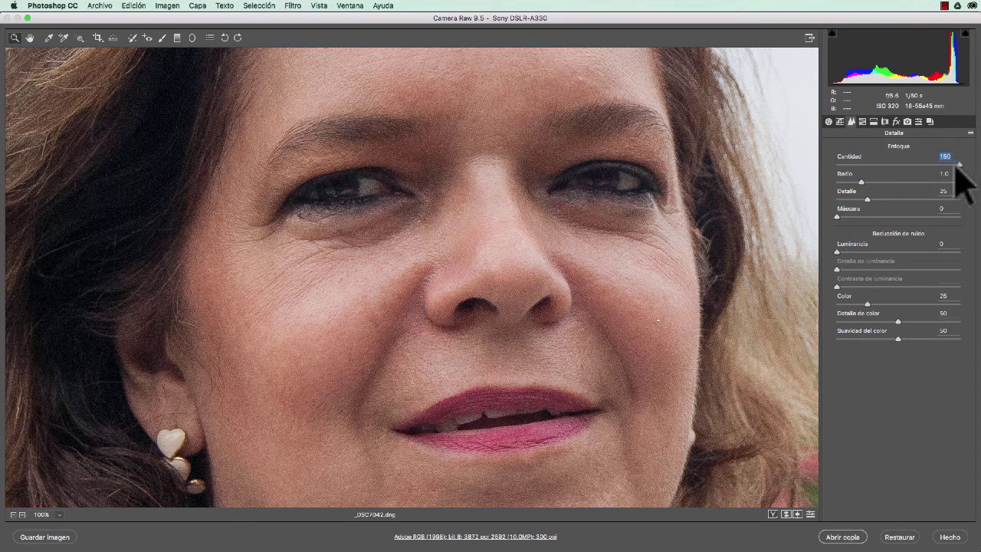
{"action": "left_click", "coordinate": [959, 164], "text": "alt"}
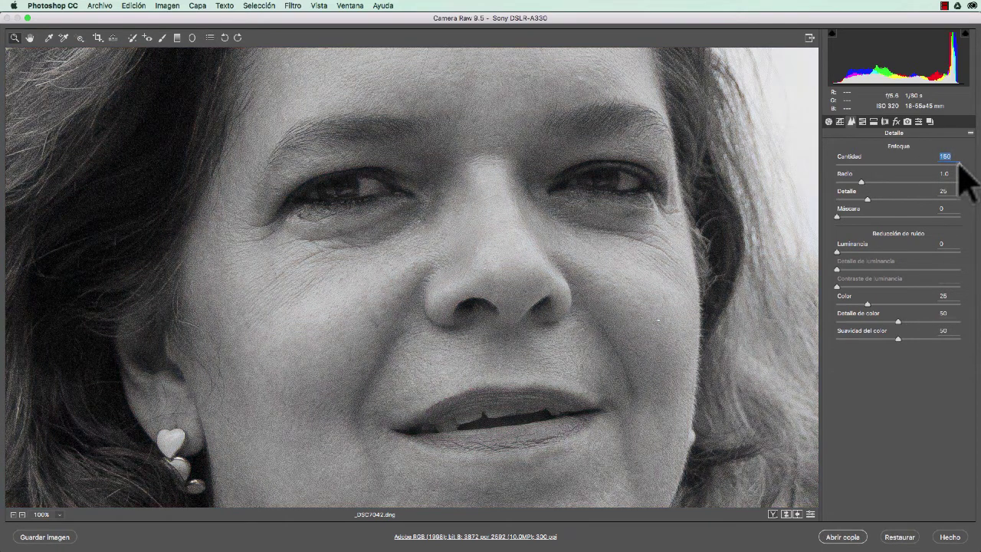
{"action": "left_click_drag", "start_coordinate": [959, 163], "coordinate": [871, 166]}
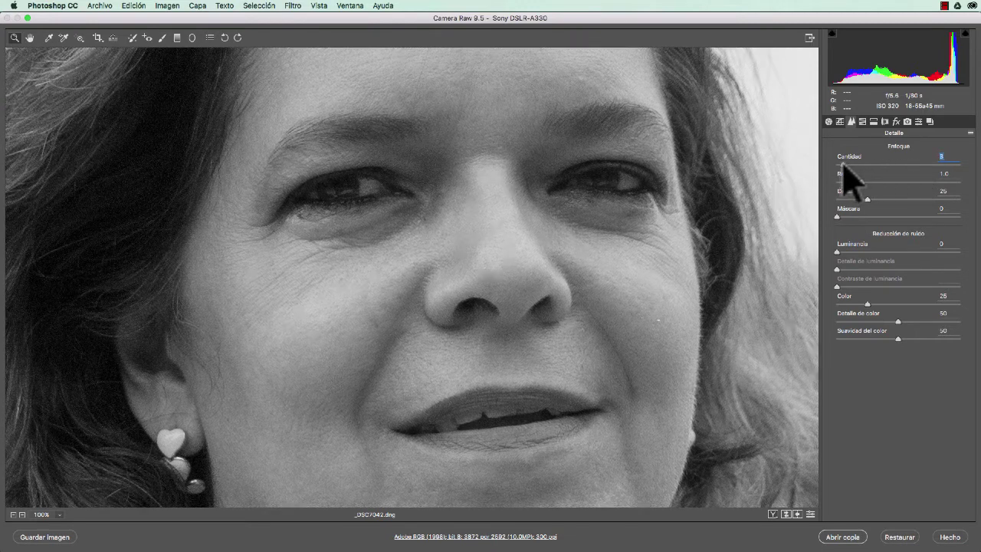
{"action": "left_click_drag", "start_coordinate": [872, 166], "coordinate": [886, 173]}
{"action": "mouse_move", "coordinate": [885, 173]}
{"action": "left_mouse_down"}
{"action": "mouse_move", "coordinate": [927, 175]}
{"action": "mouse_move", "coordinate": [854, 172]}
{"action": "mouse_move", "coordinate": [963, 175]}
{"action": "left_mouse_up"}
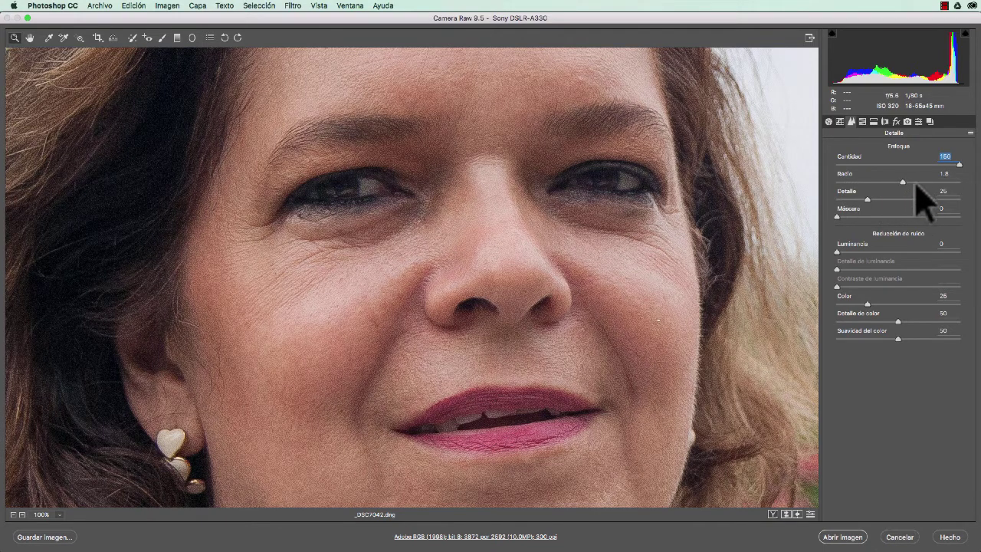
Try sharpening Radius at 3.0 and 1.2, then leave it at 1.0
{"action": "left_click_drag", "start_coordinate": [863, 183], "coordinate": [973, 182]}
{"action": "left_click_drag", "start_coordinate": [954, 182], "coordinate": [860, 184]}
{"action": "mouse_move", "coordinate": [861, 186]}
{"action": "left_mouse_down"}
{"action": "mouse_move", "coordinate": [913, 187]}
{"action": "mouse_move", "coordinate": [868, 190]}
{"action": "left_mouse_up"}
{"action": "left_click_drag", "start_coordinate": [868, 188], "coordinate": [864, 188]}
Alt-drag Radius up to 3.0 and back to 1.0 while watching the grey edge preview
{"action": "left_click", "coordinate": [862, 183], "text": "alt"}
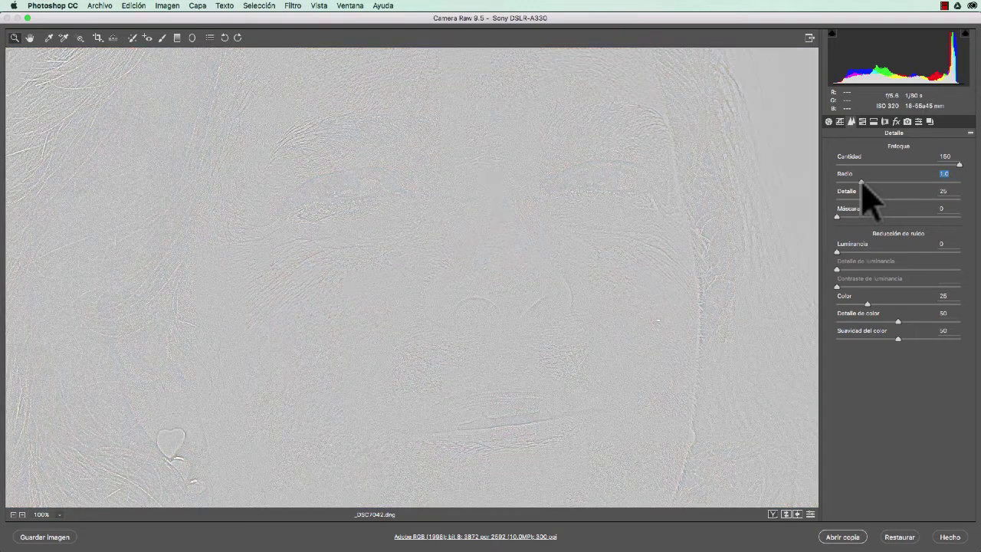
{"action": "left_click_drag", "start_coordinate": [863, 183], "coordinate": [961, 190]}
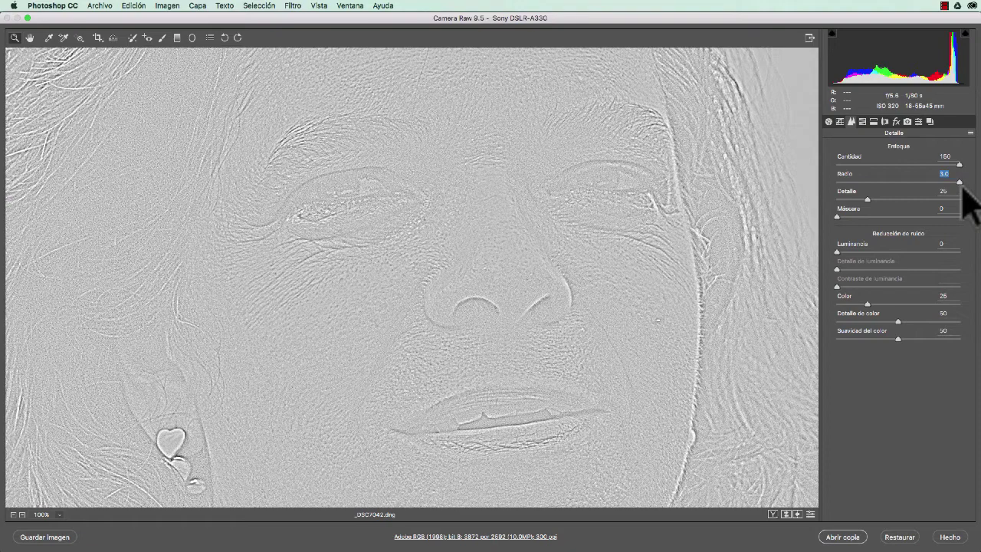
{"action": "left_click_drag", "start_coordinate": [967, 203], "coordinate": [968, 203]}
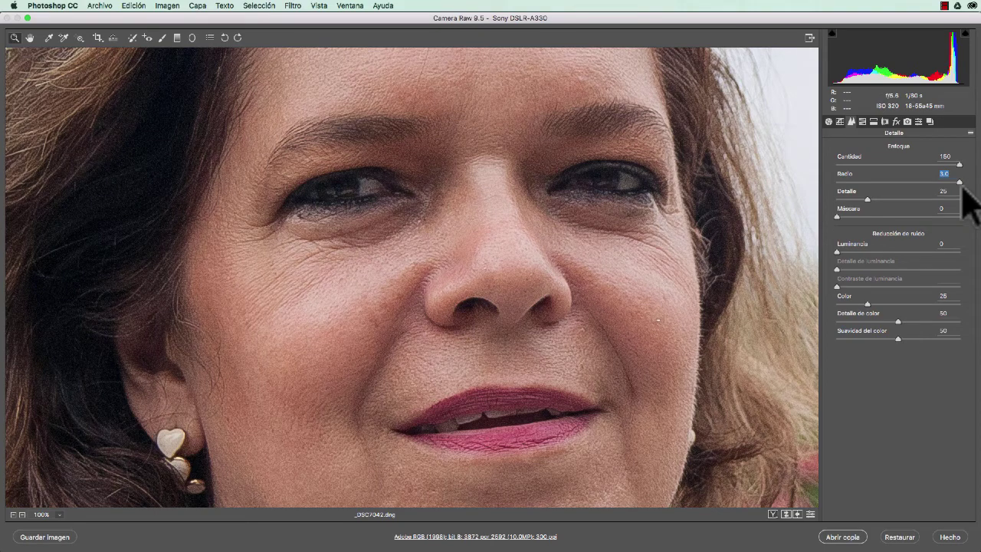
{"action": "left_click", "coordinate": [965, 192], "text": "alt"}
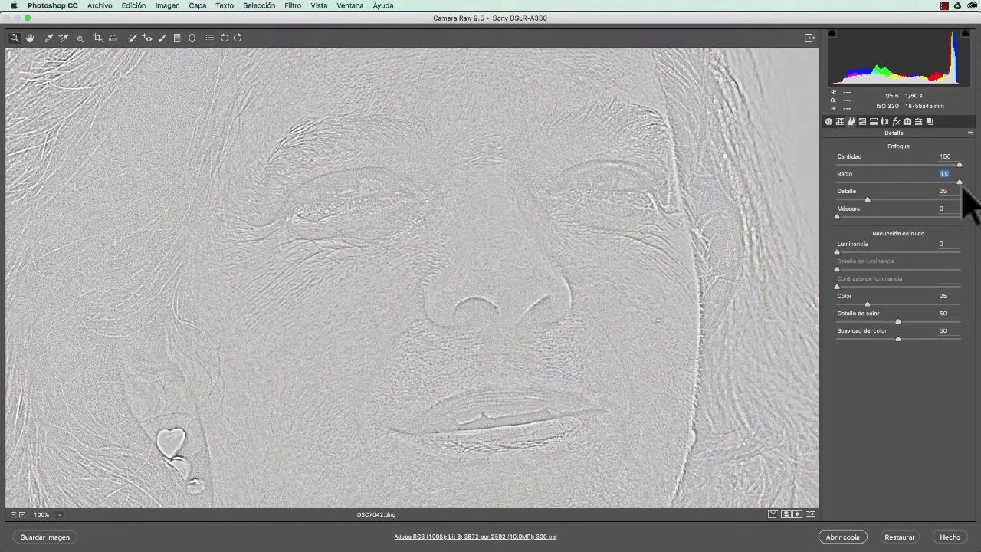
{"action": "left_click_drag", "start_coordinate": [962, 189], "coordinate": [860, 188]}
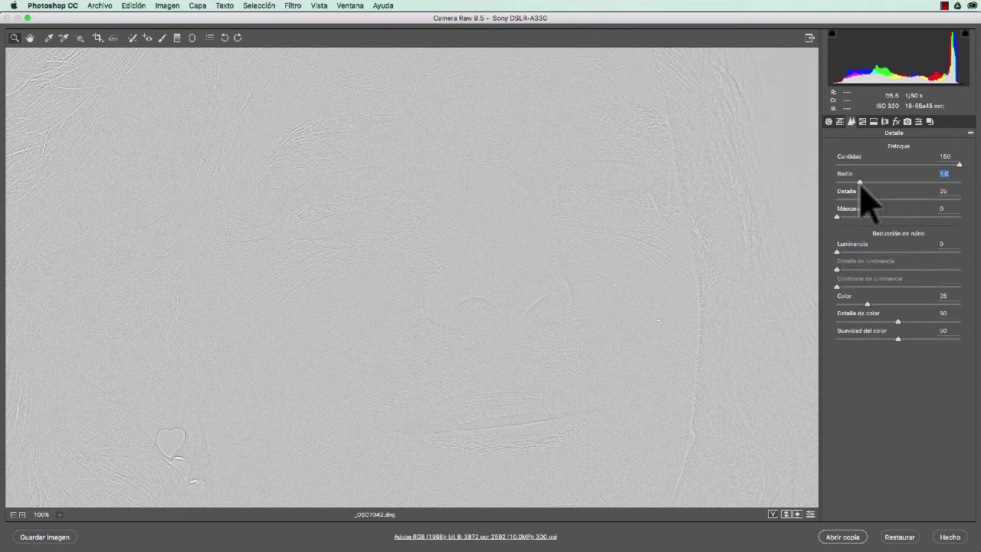
{"action": "left_click_drag", "start_coordinate": [860, 189], "coordinate": [862, 188]}
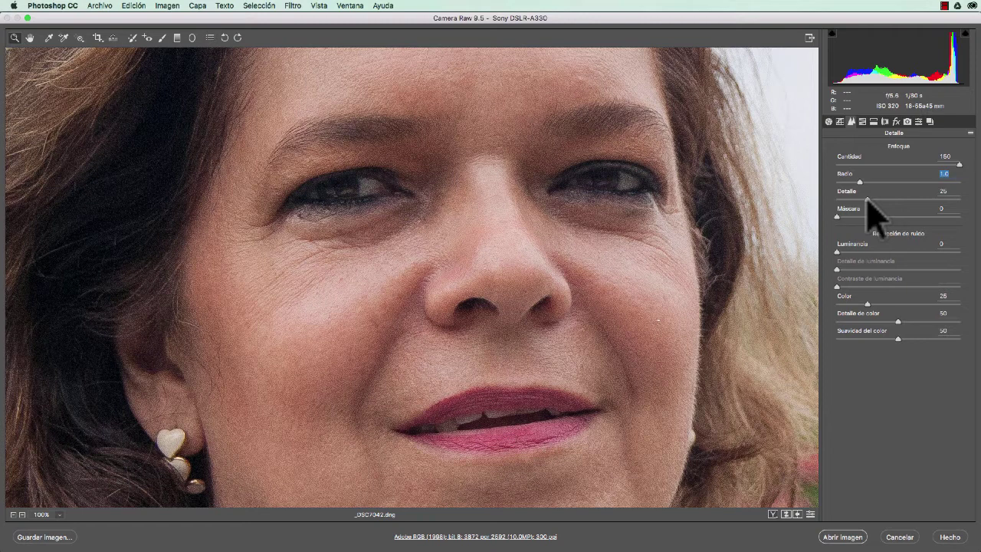
Drag sharpening Detalle to 100 to see grain, then down to 0 for smoother skin
{"action": "left_click_drag", "start_coordinate": [868, 199], "coordinate": [980, 201]}
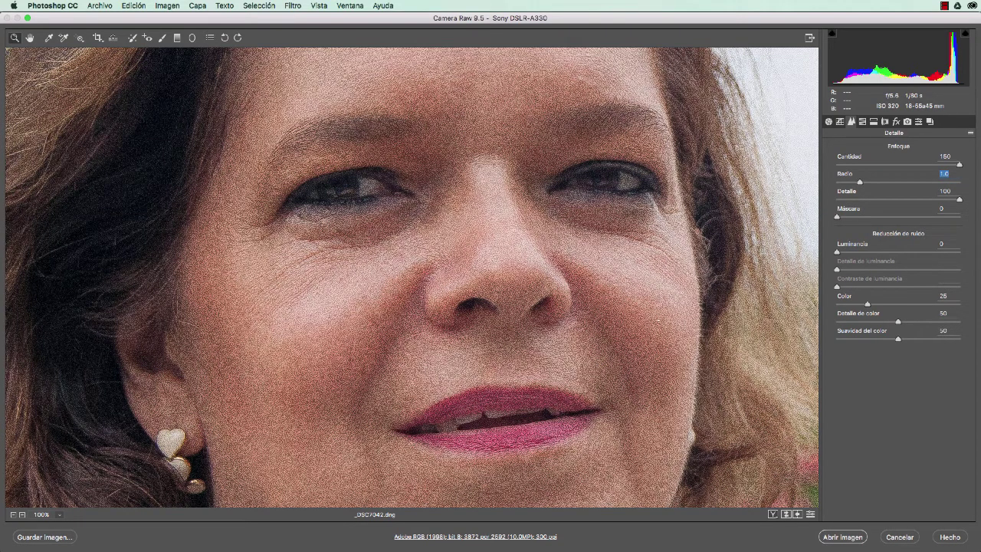
{"action": "left_click_drag", "start_coordinate": [974, 201], "coordinate": [822, 202]}
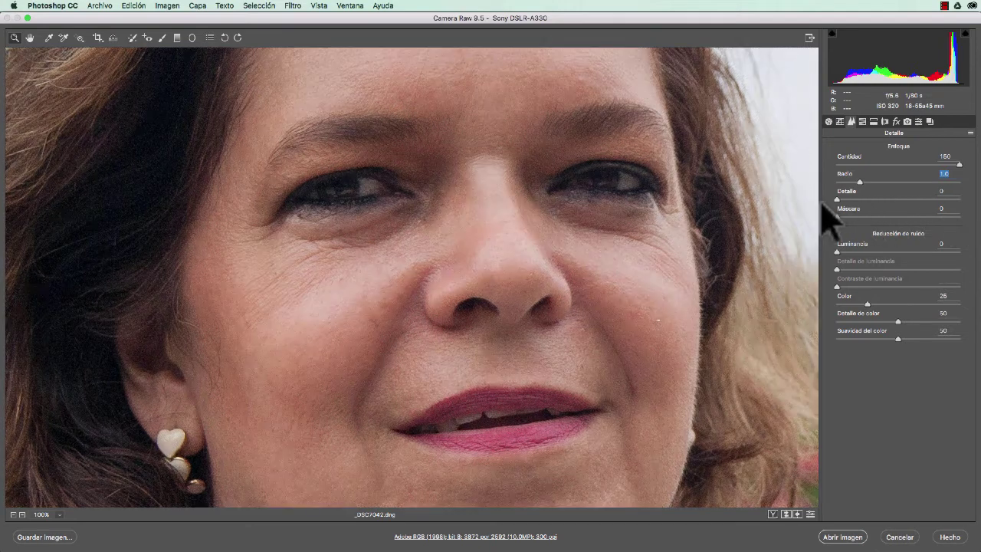
{"action": "key", "text": "Tab"}
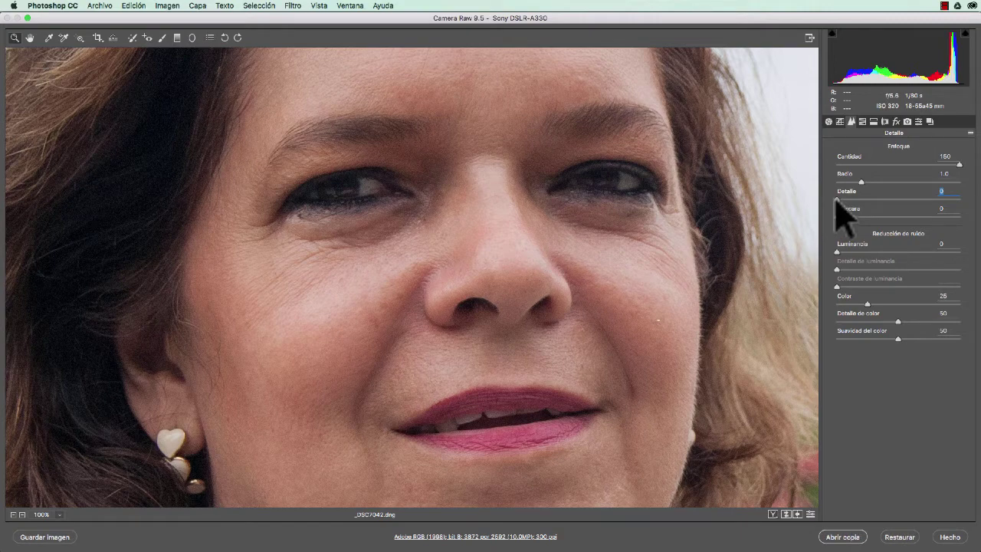
Alt-drag sharpening Detalle from 0 up to about 48 using the grey texture preview
{"action": "left_click", "coordinate": [837, 199], "text": "alt"}
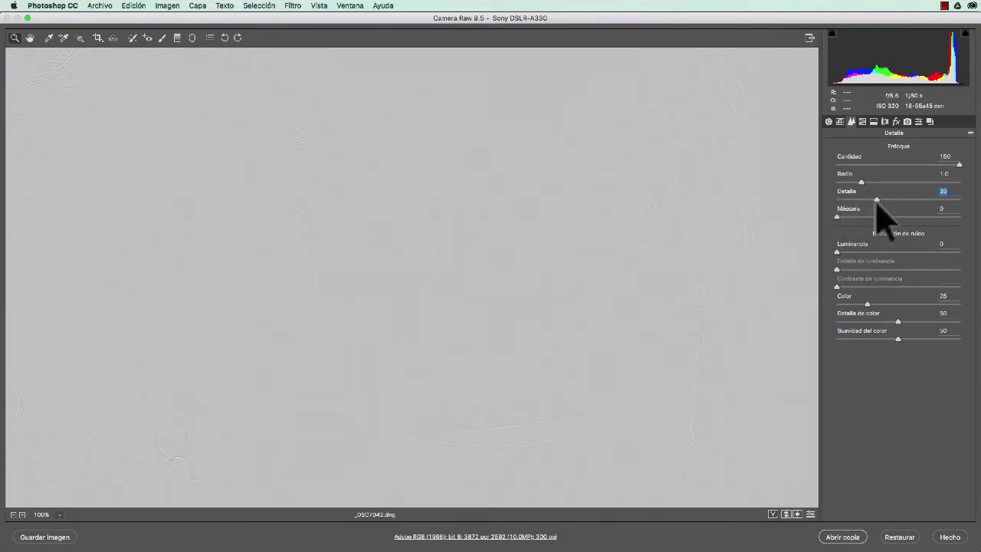
{"action": "mouse_move", "coordinate": [847, 200]}
{"action": "left_mouse_down"}
{"action": "mouse_move", "coordinate": [965, 210]}
{"action": "mouse_move", "coordinate": [895, 209]}
{"action": "left_mouse_up"}
{"action": "left_click_drag", "start_coordinate": [894, 208], "coordinate": [885, 204]}
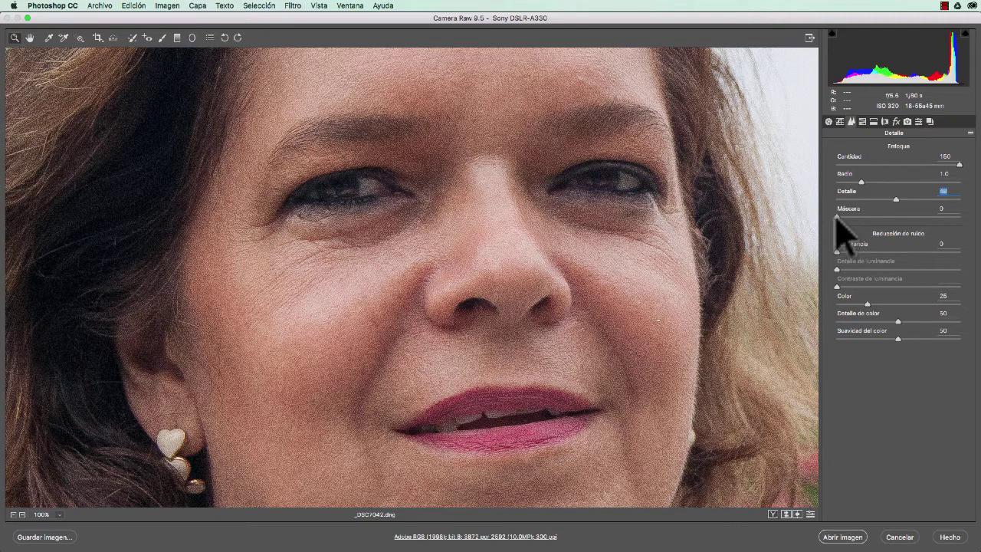
Alt-drag sharpening Máscara, comparing 21 and 100, and settle it at 91
{"action": "left_click", "coordinate": [836, 217], "text": "alt"}
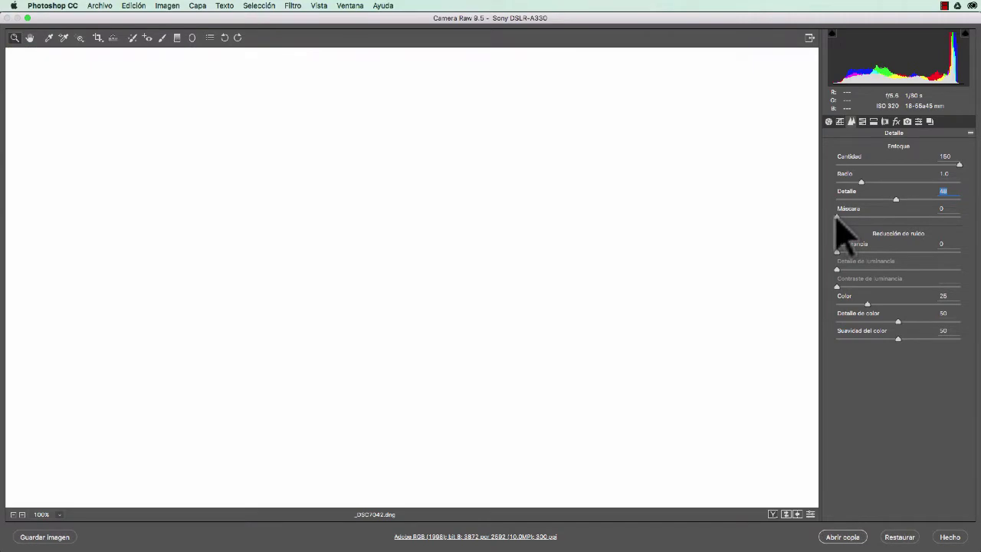
{"action": "left_click_drag", "start_coordinate": [836, 217], "coordinate": [944, 218]}
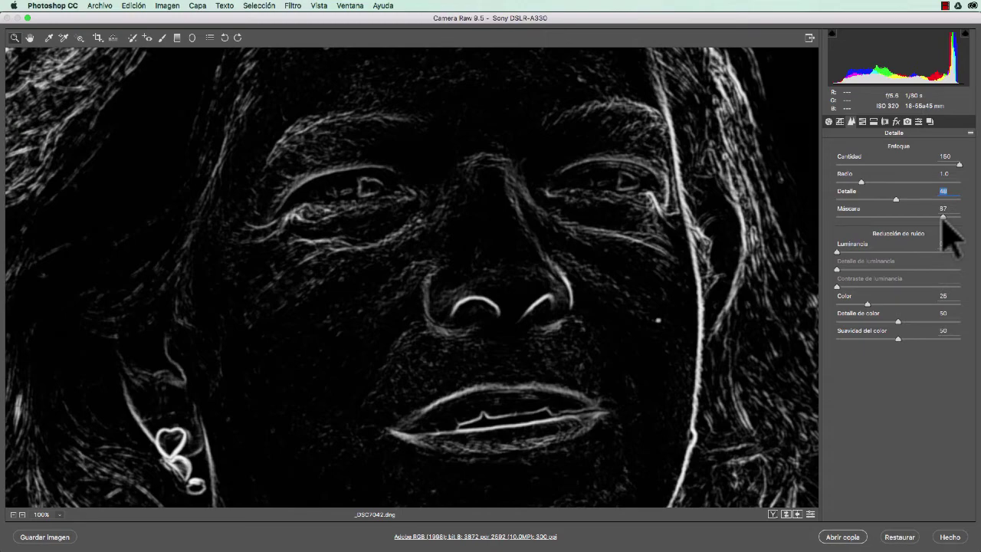
{"action": "left_click_drag", "start_coordinate": [944, 219], "coordinate": [863, 219]}
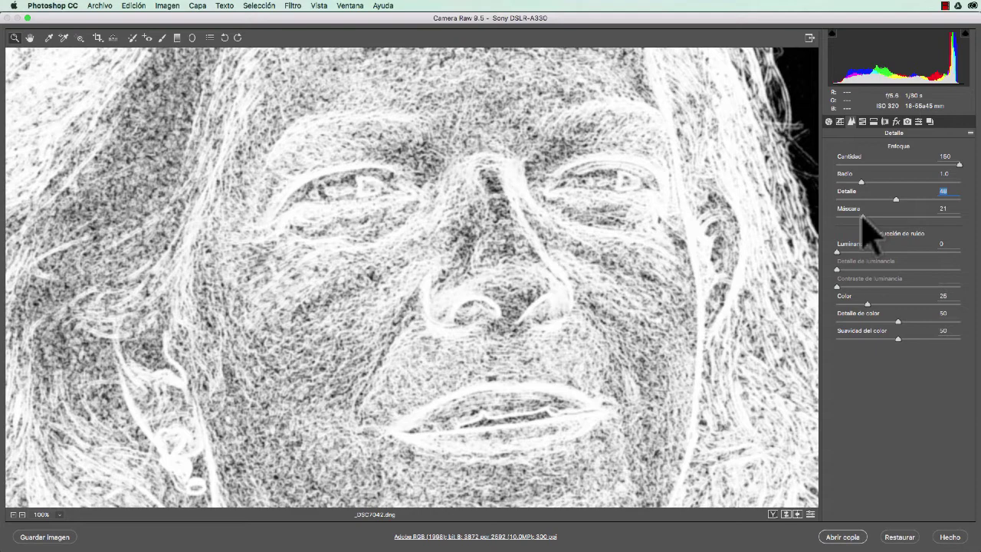
{"action": "left_click_drag", "start_coordinate": [863, 217], "coordinate": [968, 224]}
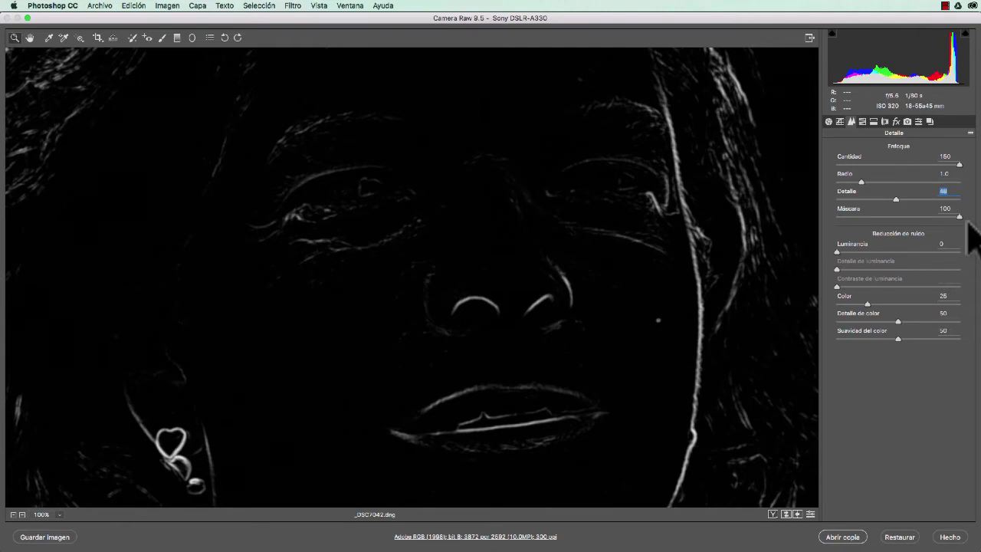
{"action": "left_click_drag", "start_coordinate": [967, 225], "coordinate": [951, 222]}
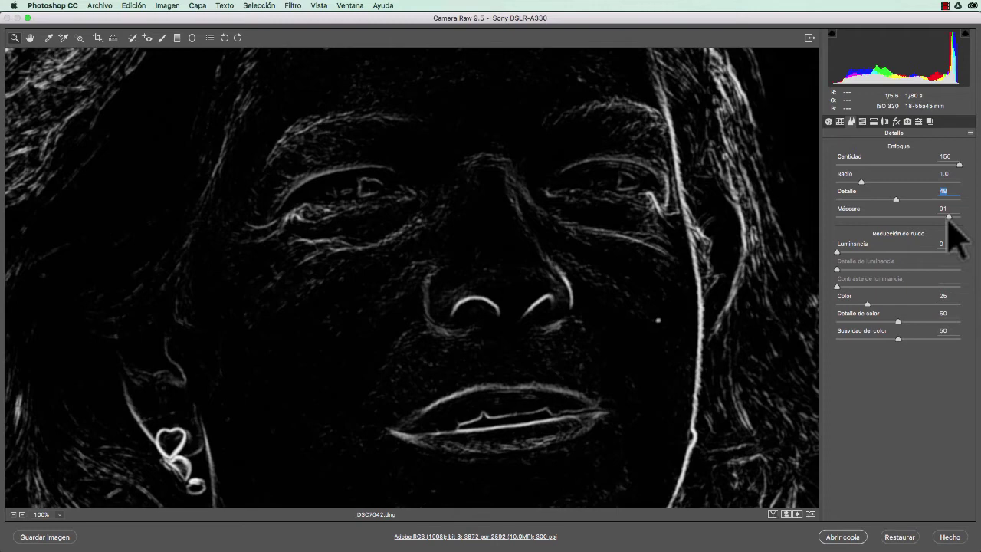
{"action": "key", "text": "Tab"}
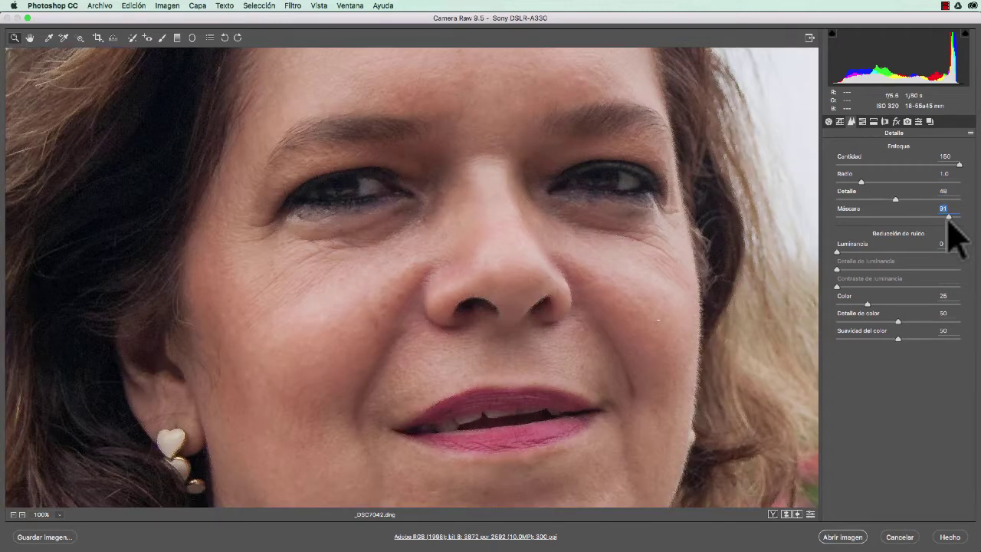